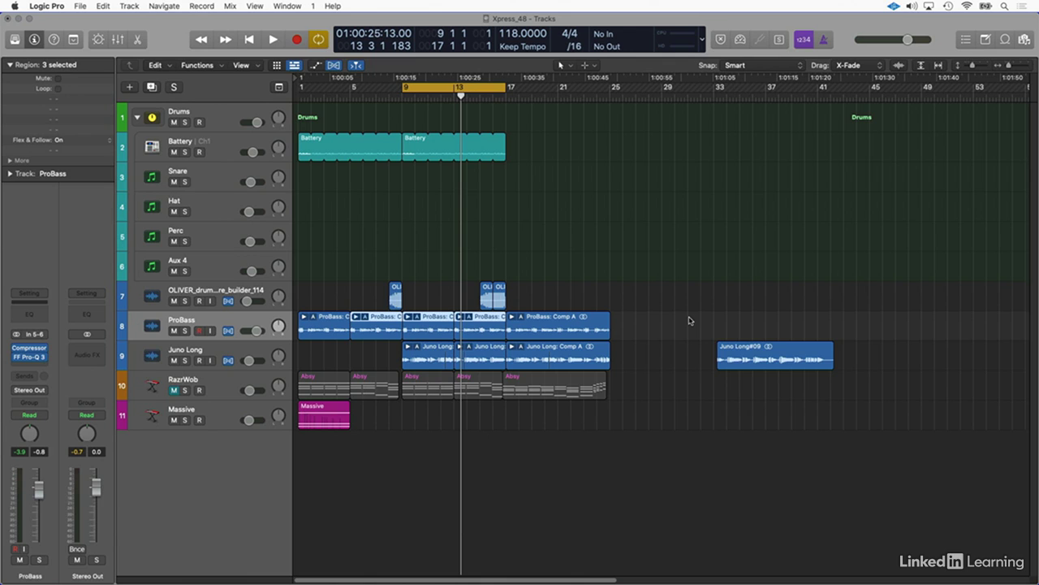
Insert the stereo UAD Dangerous BAX EQ Master plug-in in the first audio effect slot of the Stereo Out channel.
{"action": "left_click", "coordinate": [660, 322]}
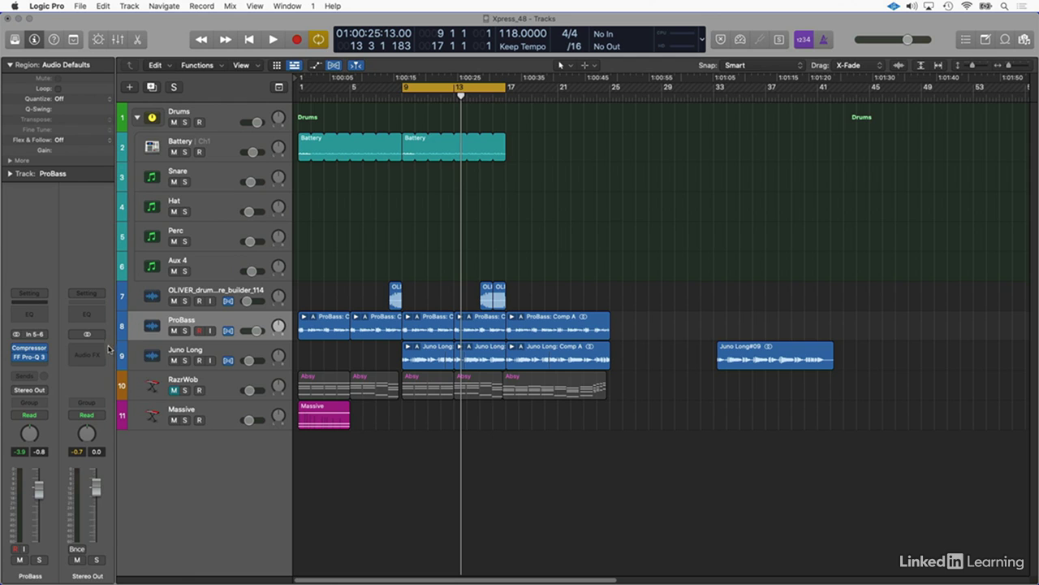
{"action": "left_click", "coordinate": [98, 347]}
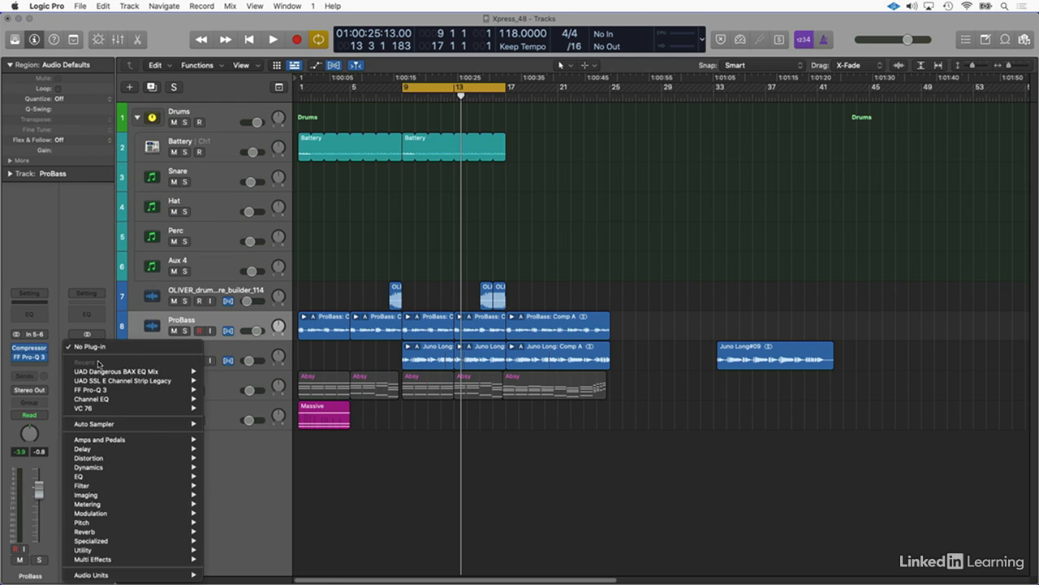
{"action": "mouse_move", "coordinate": [99, 579]}
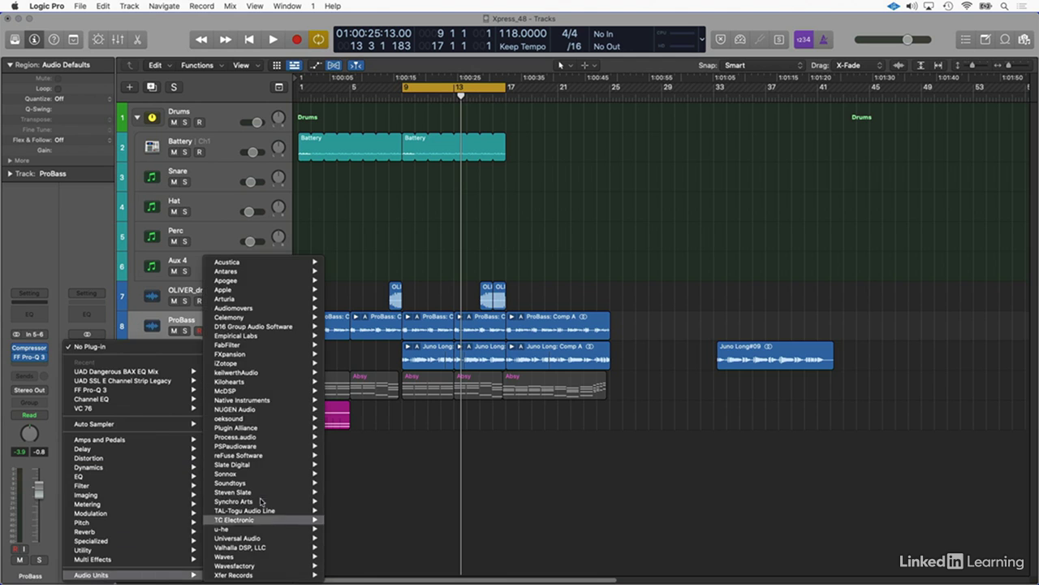
{"action": "mouse_move", "coordinate": [303, 539]}
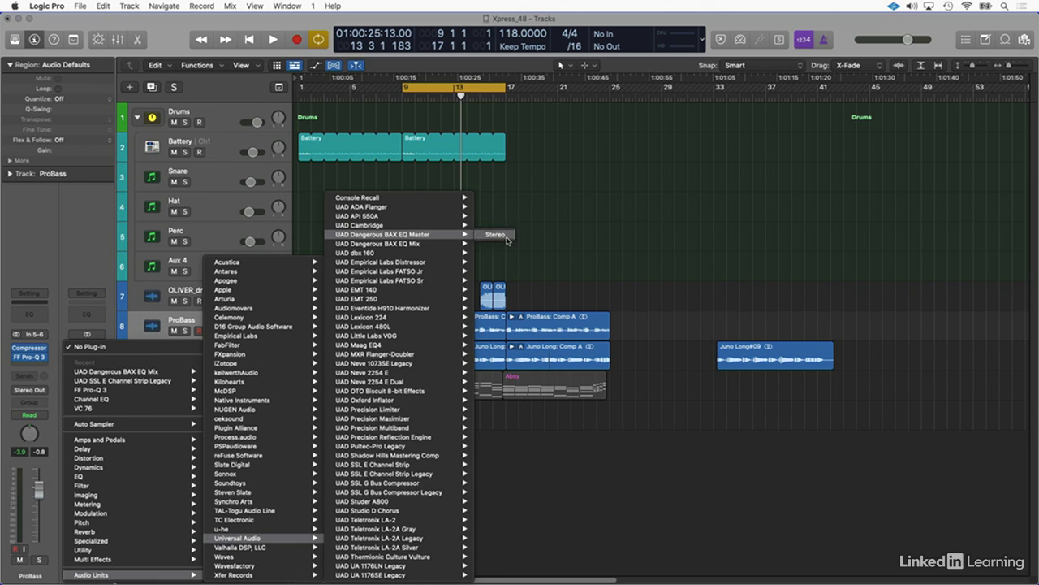
{"action": "left_click", "coordinate": [495, 235]}
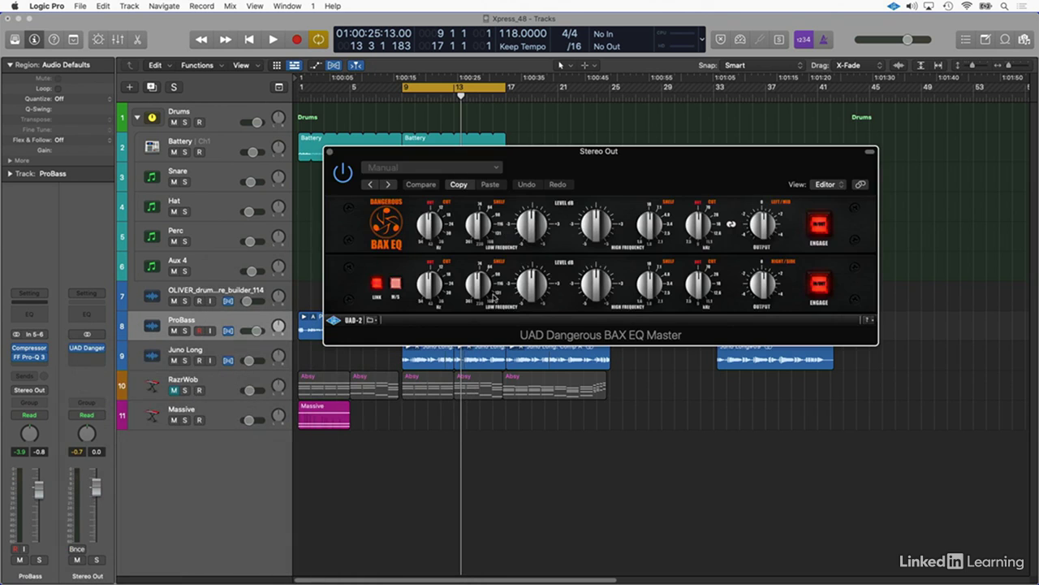
Switch the BAX EQ to unlinked mid/side operation and turn the mid channel's low cut up from OUT.
{"action": "left_click", "coordinate": [396, 284]}
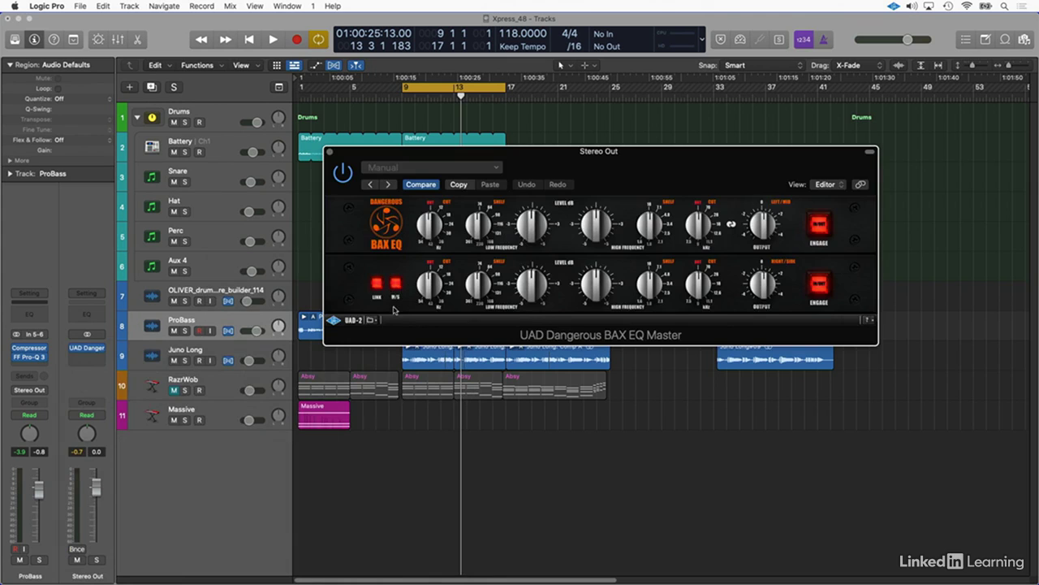
{"action": "left_click", "coordinate": [377, 284]}
{"action": "left_click_drag", "start_coordinate": [430, 237], "coordinate": [432, 224]}
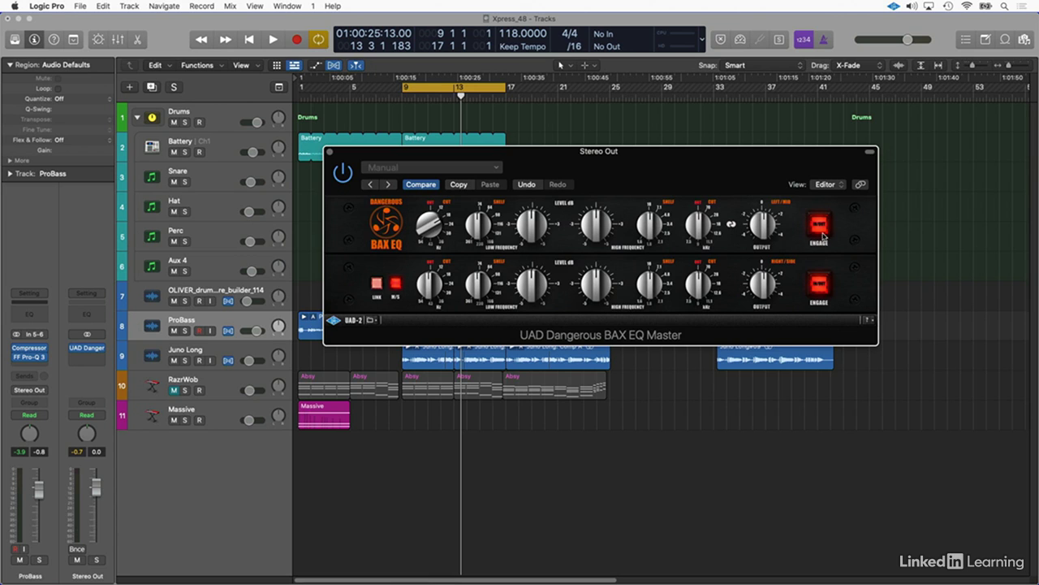
Play the loop and compare the mix with the BAX EQ's mid channel bypassed and engaged.
{"action": "key", "text": "space"}
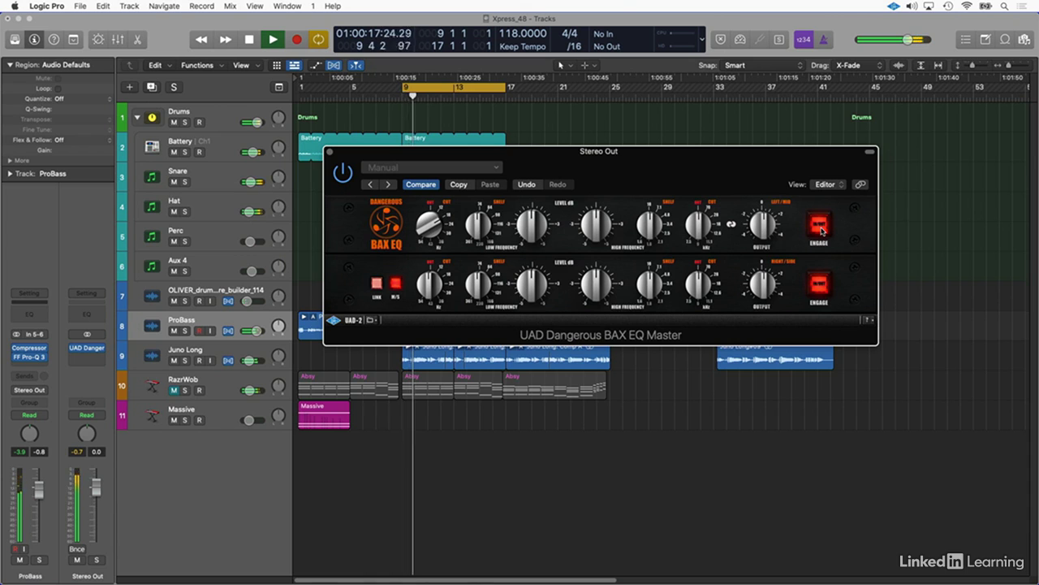
{"action": "left_click", "coordinate": [821, 225]}
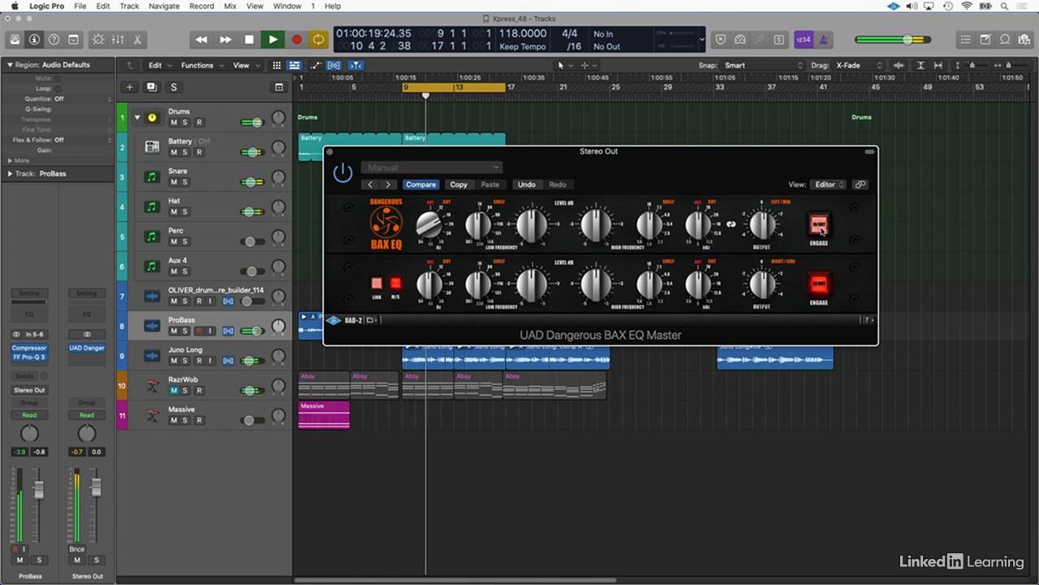
{"action": "left_click", "coordinate": [820, 226]}
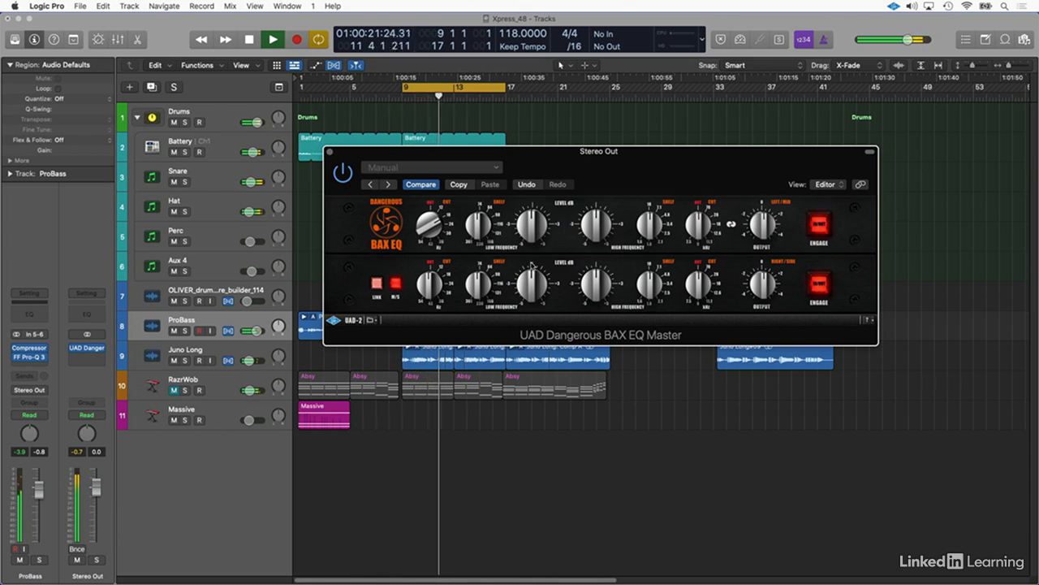
{"action": "key", "text": "space"}
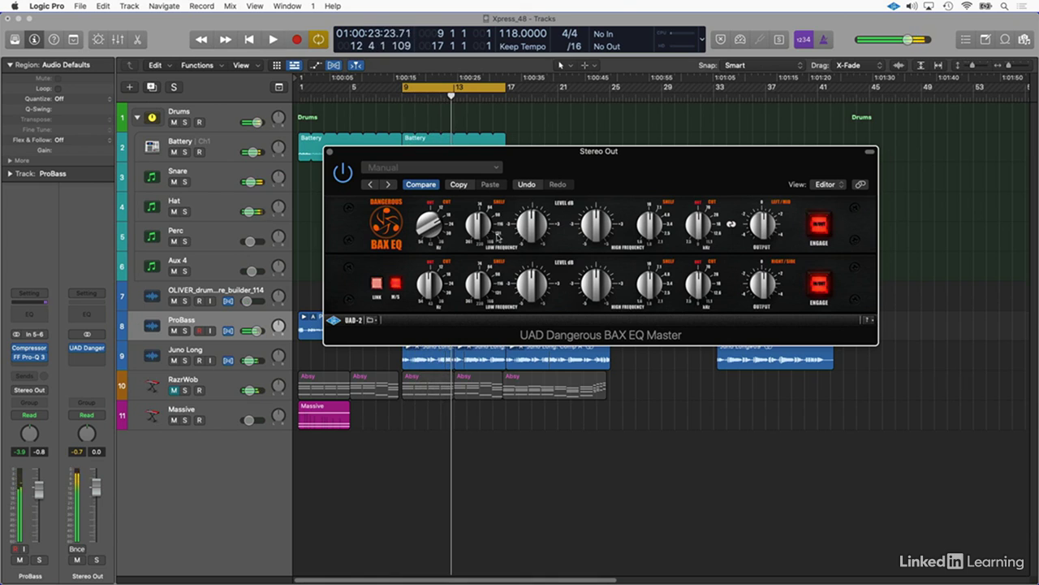
Boost the mid channel's low-frequency level slightly and compare the mid channel bypassed and engaged during playback.
{"action": "left_click_drag", "start_coordinate": [540, 231], "coordinate": [541, 226]}
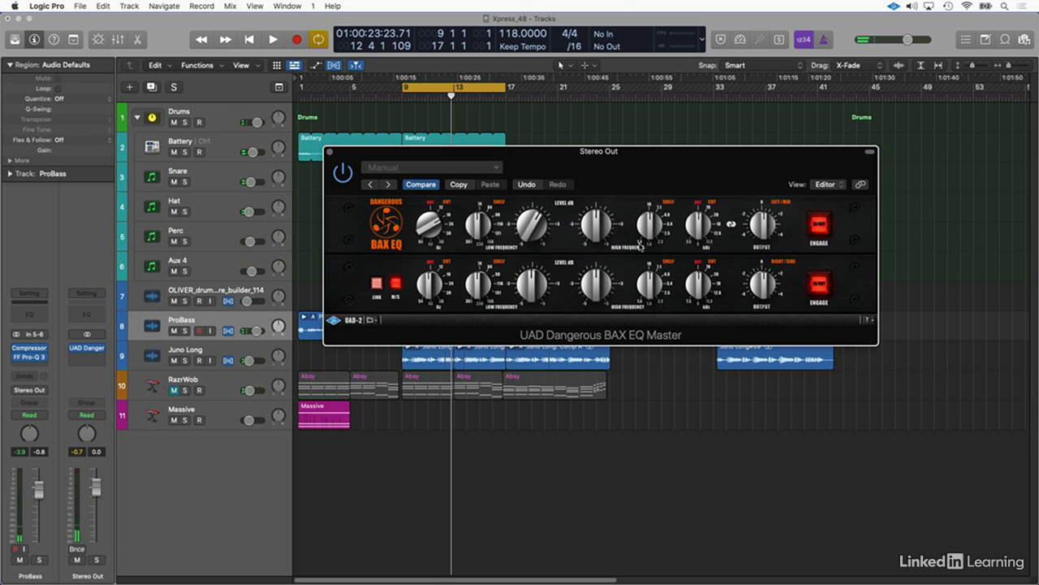
{"action": "key", "text": "space"}
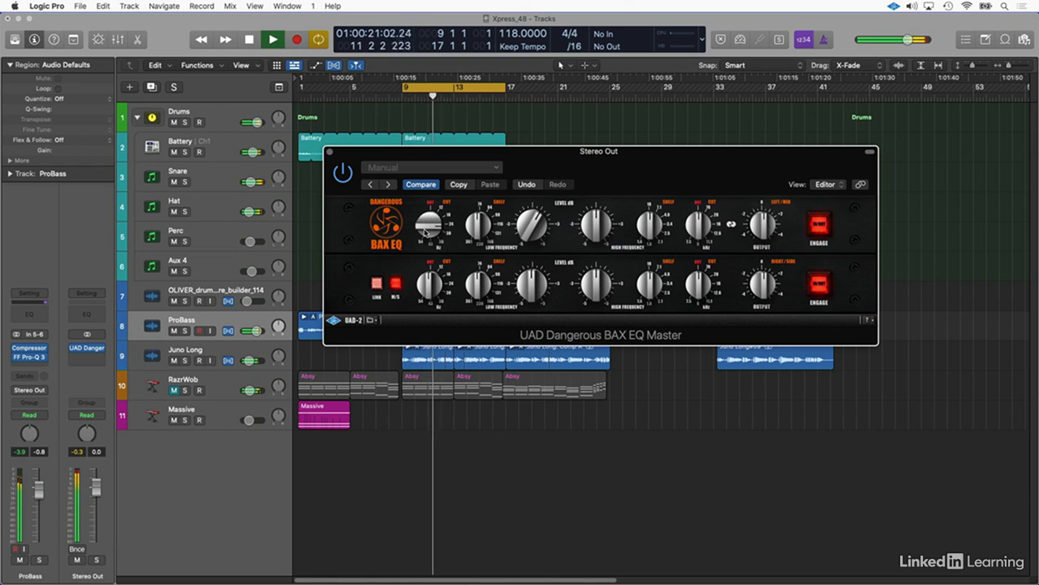
{"action": "left_click", "coordinate": [820, 230]}
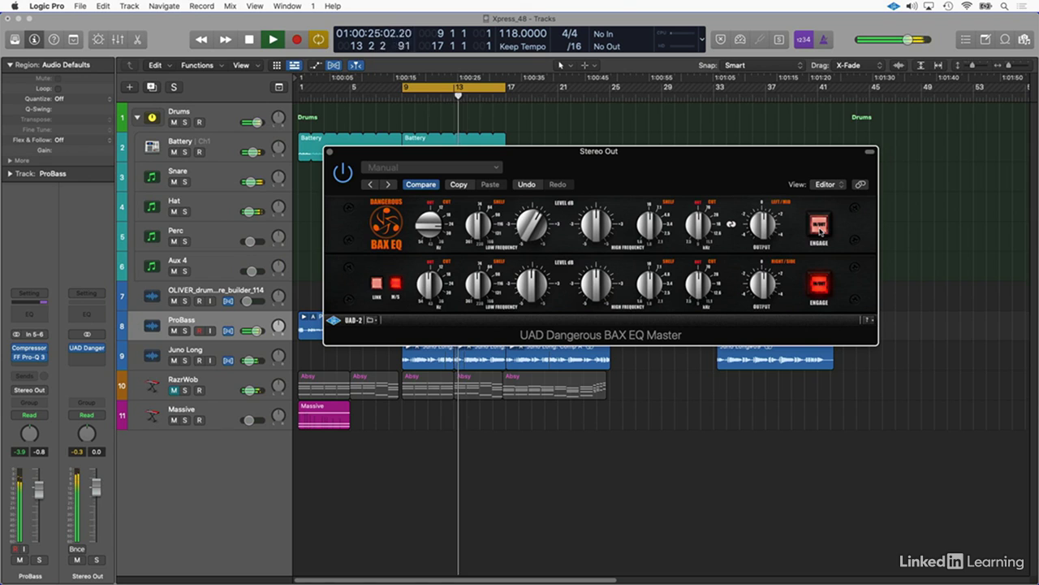
{"action": "left_click", "coordinate": [820, 231]}
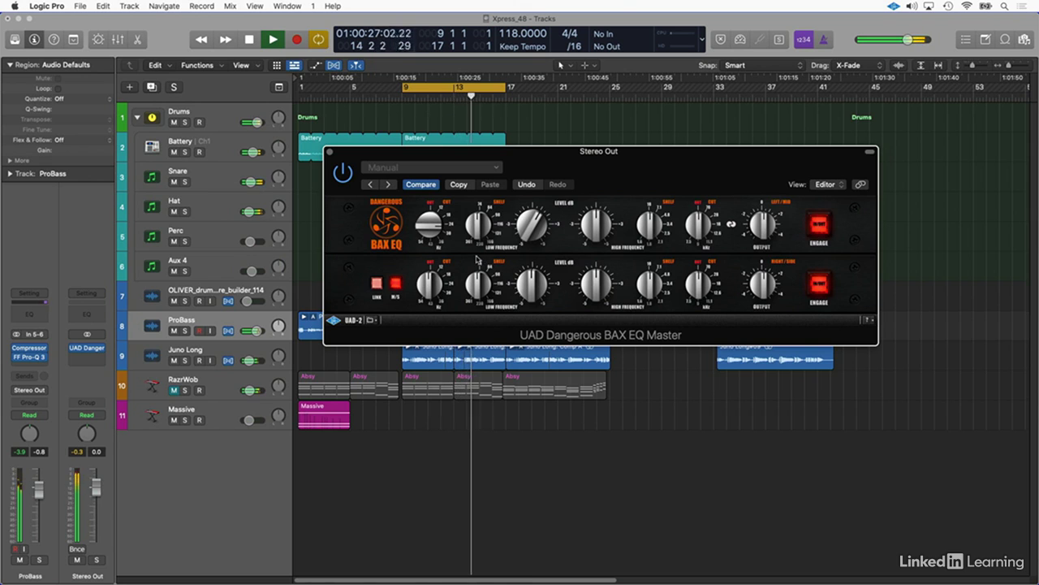
Lower the mid channel's low cut one notch and compare it bypassed and engaged before stopping playback.
{"action": "left_click_drag", "start_coordinate": [436, 243], "coordinate": [437, 248]}
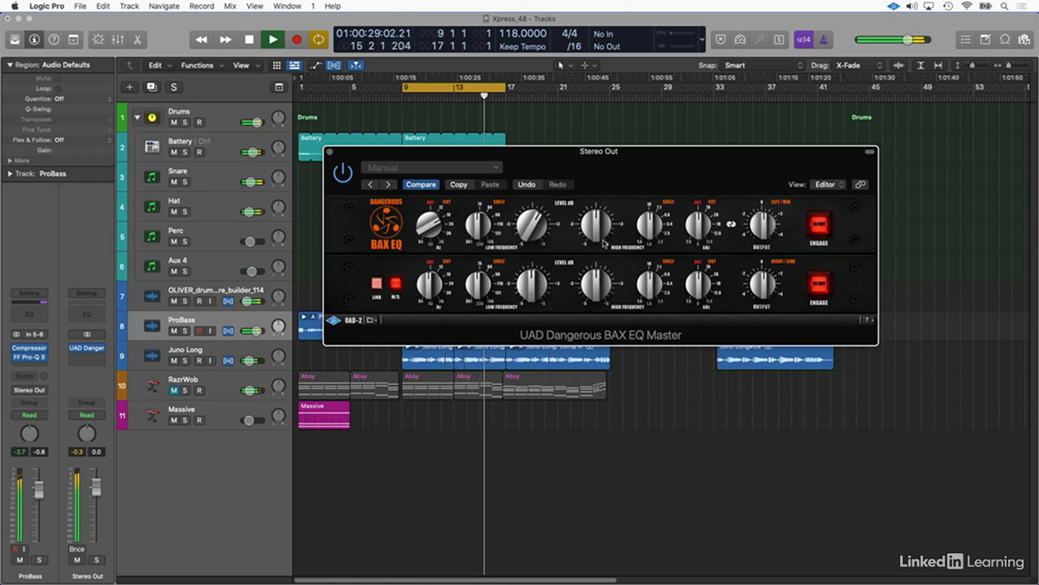
{"action": "left_click", "coordinate": [819, 229]}
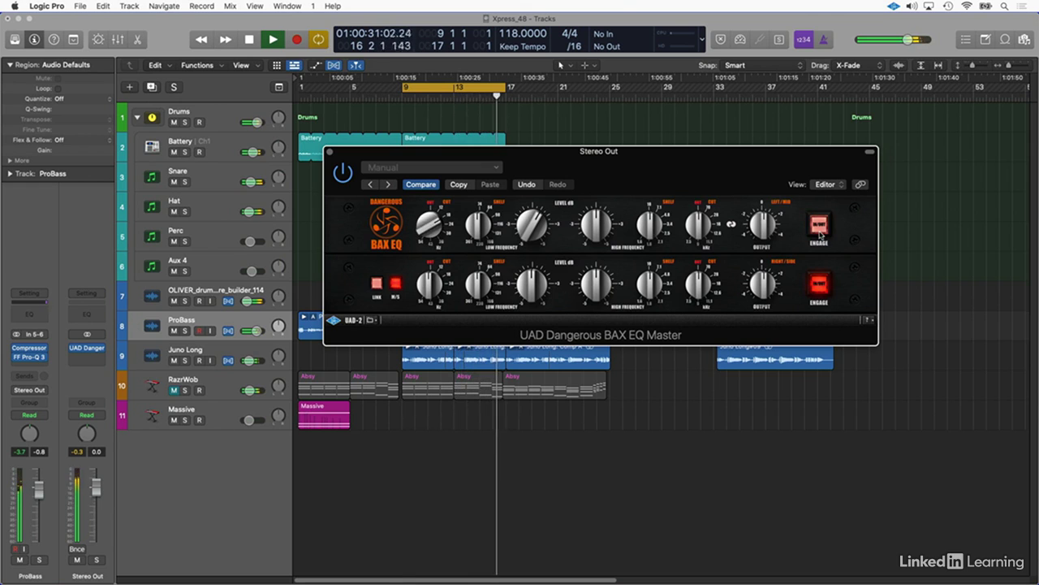
{"action": "left_click", "coordinate": [819, 229]}
{"action": "key", "text": "space"}
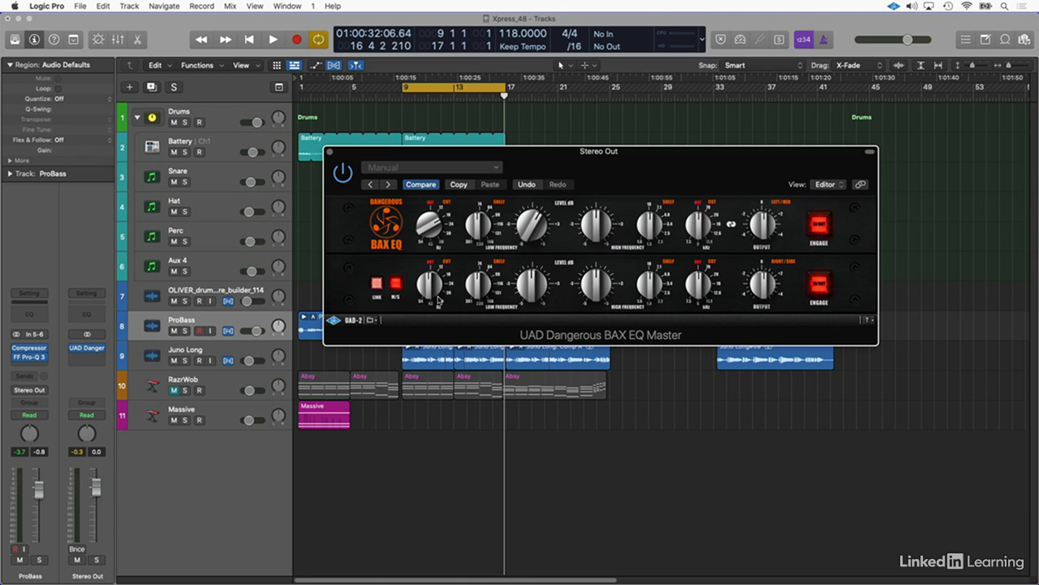
Raise the side channel's low cut frequency and its low shelf frequency on the BAX EQ.
{"action": "left_click_drag", "start_coordinate": [432, 273], "coordinate": [446, 2]}
{"action": "left_click_drag", "start_coordinate": [473, 289], "coordinate": [477, 271]}
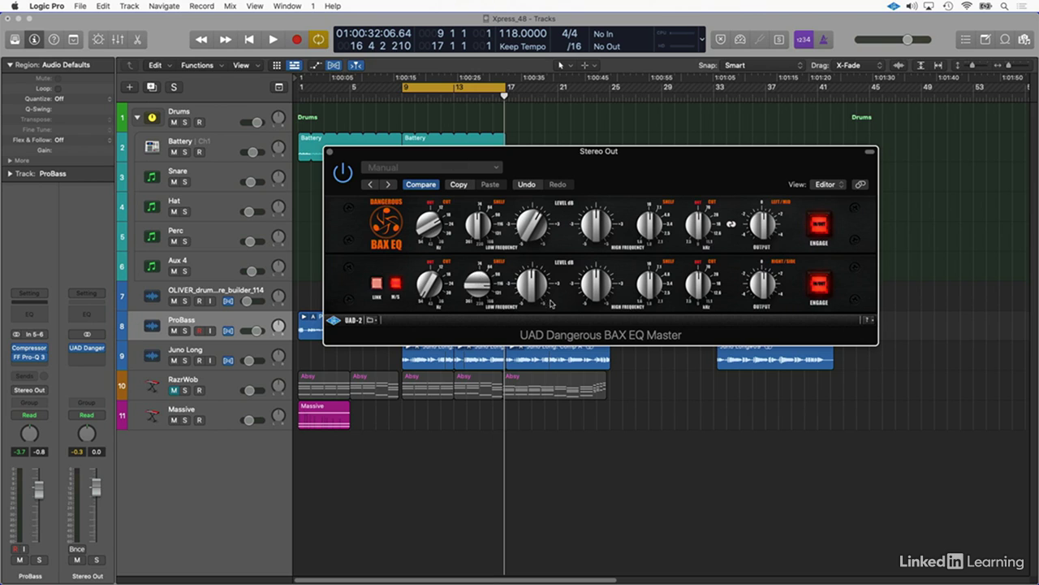
{"action": "left_click_drag", "start_coordinate": [531, 302], "coordinate": [532, 290]}
Audition the loop while switching the BAX EQ's side channel between bypassed and engaged.
{"action": "key", "text": "space"}
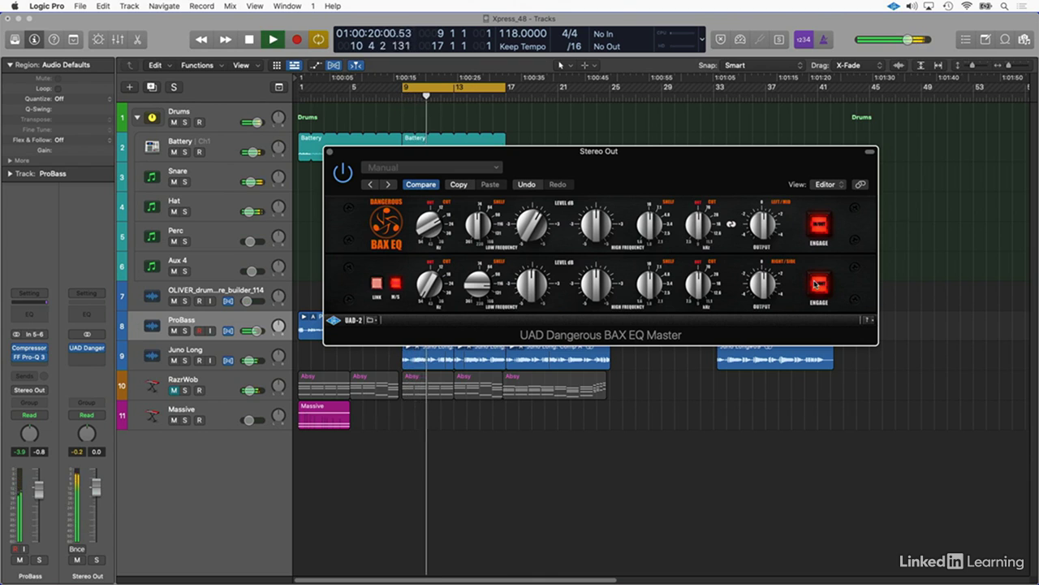
{"action": "left_click", "coordinate": [815, 284]}
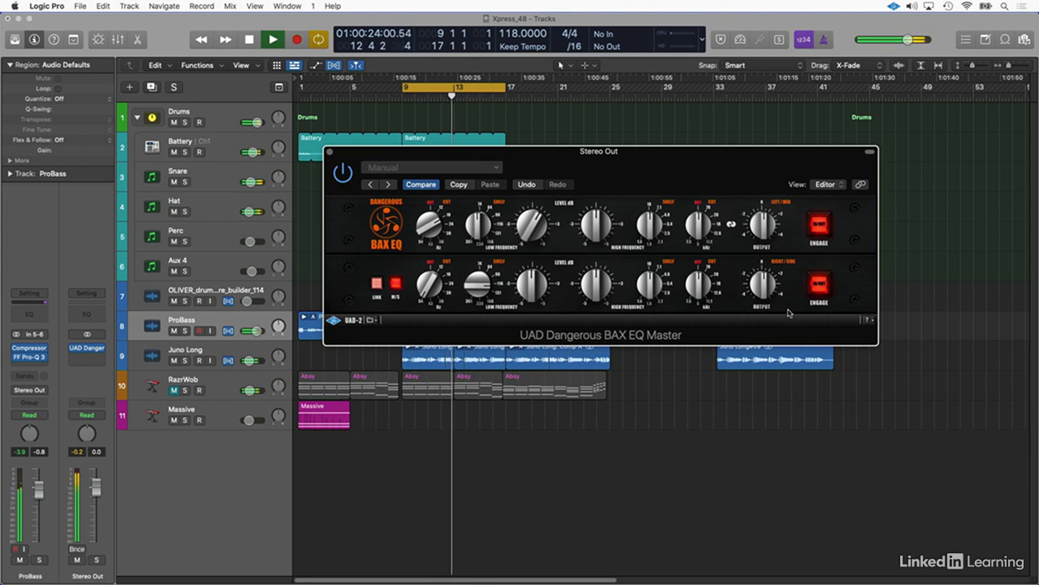
{"action": "left_click", "coordinate": [818, 290]}
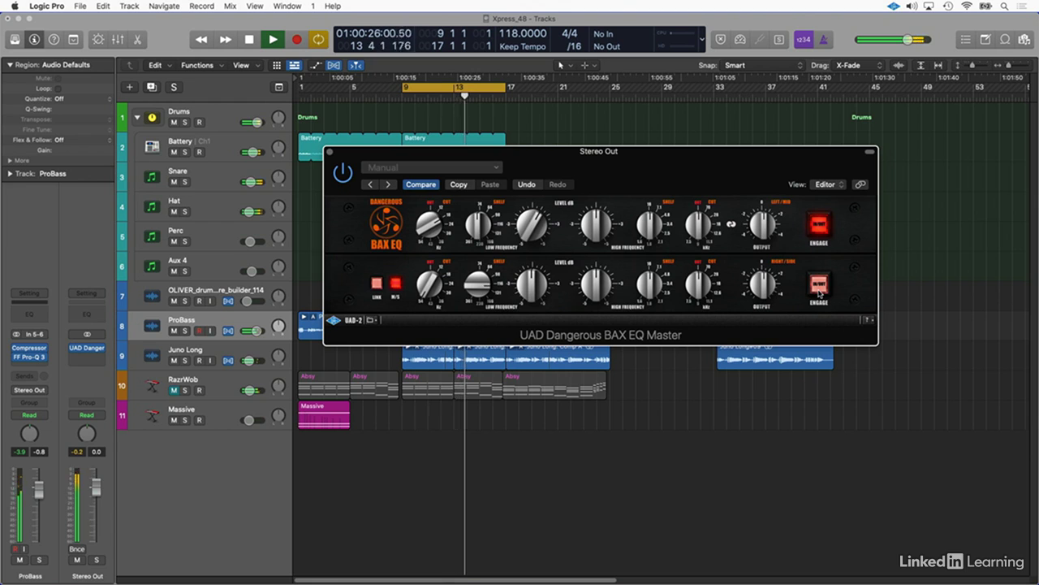
{"action": "left_click", "coordinate": [820, 292]}
{"action": "left_click", "coordinate": [819, 292]}
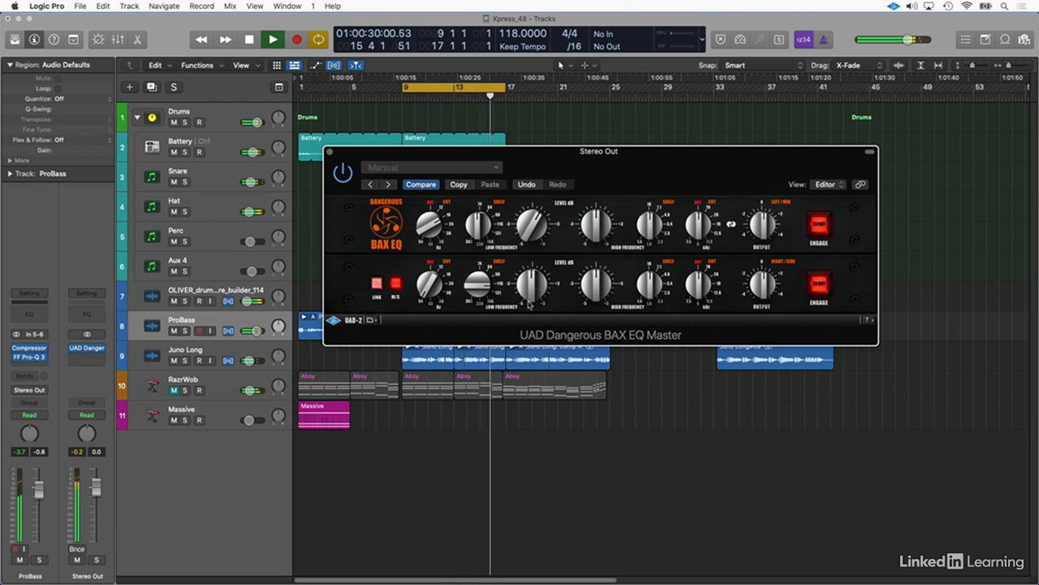
{"action": "key", "text": "space"}
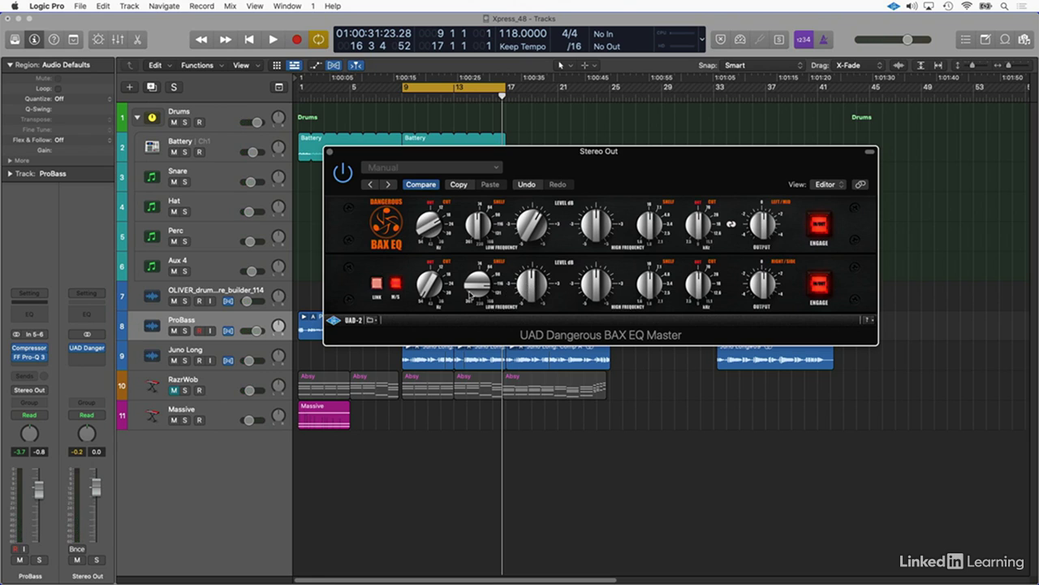
Lower the side channel's low shelf frequency one notch and boost its low-frequency level slightly.
{"action": "left_click_drag", "start_coordinate": [470, 295], "coordinate": [471, 299]}
{"action": "left_click_drag", "start_coordinate": [534, 287], "coordinate": [533, 281]}
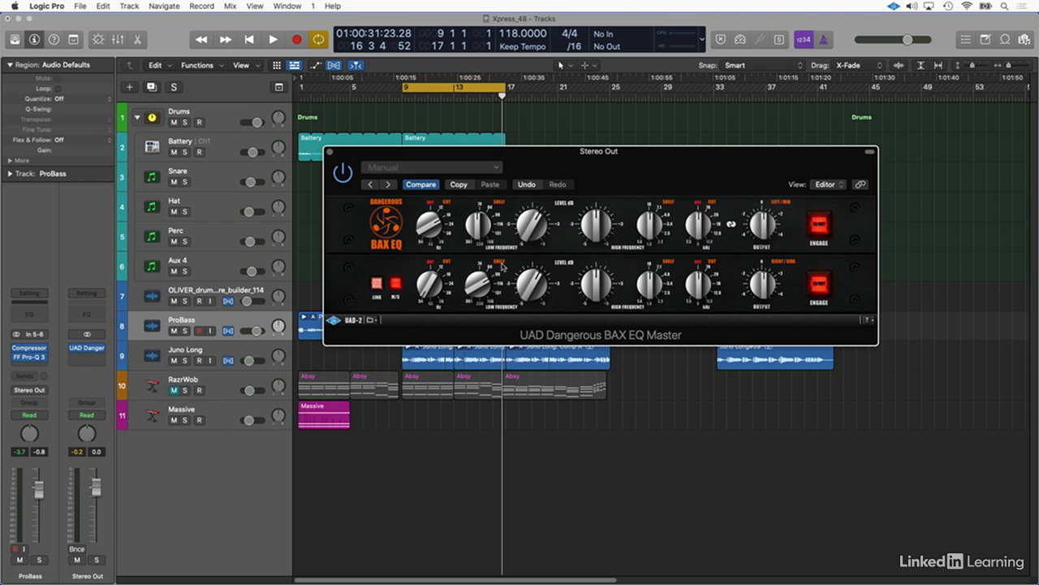
Play the loop and compare the side channel's low-shelf boost bypassed and engaged.
{"action": "key", "text": "space"}
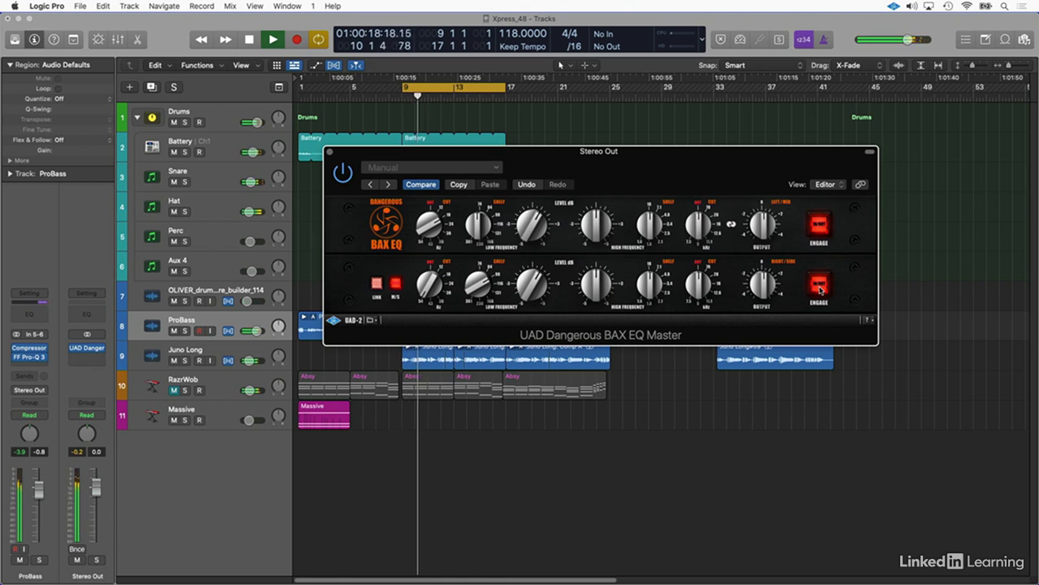
{"action": "left_click", "coordinate": [821, 287]}
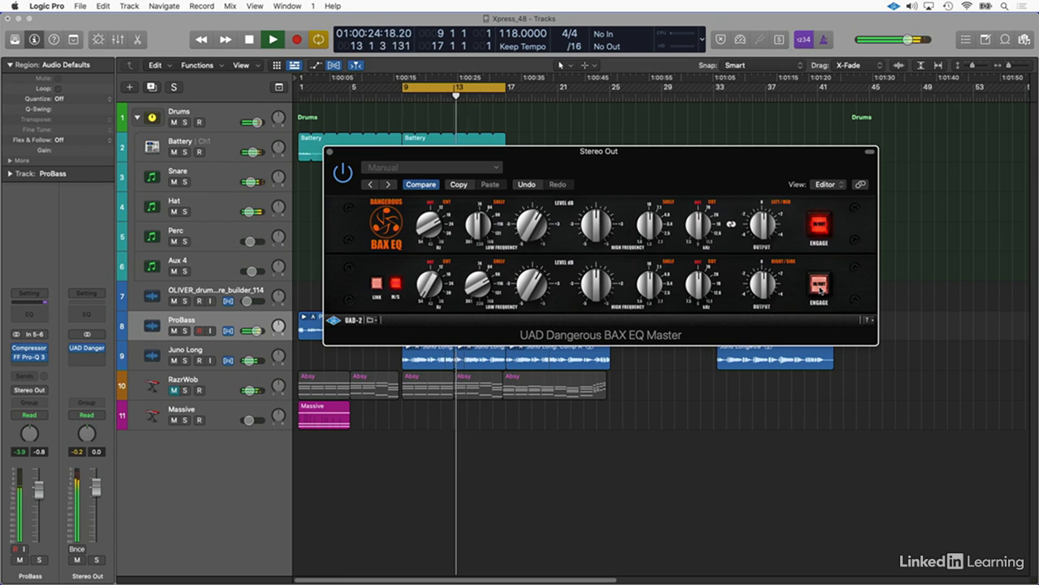
{"action": "left_click", "coordinate": [820, 288]}
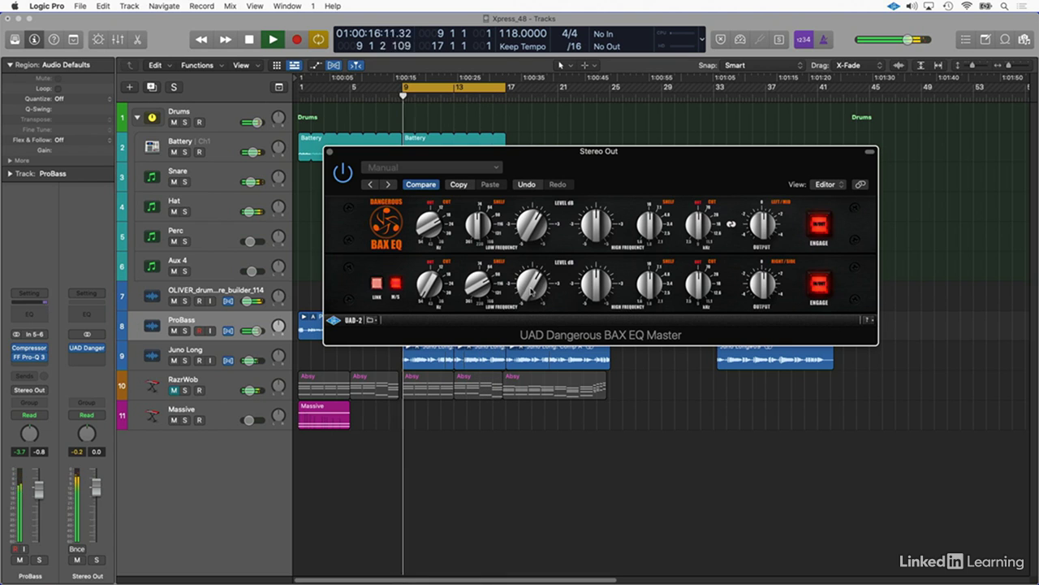
{"action": "left_click", "coordinate": [824, 285]}
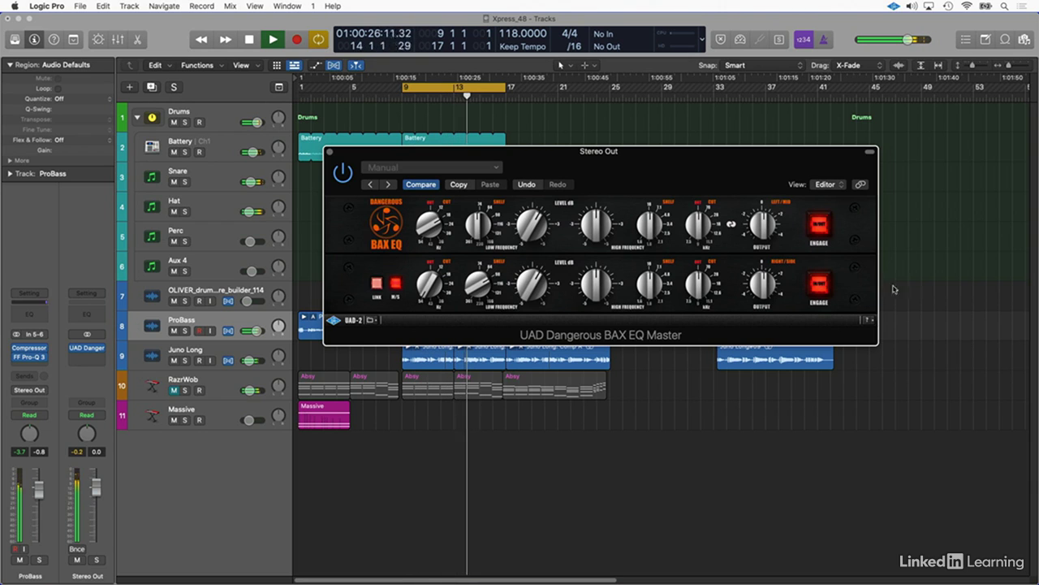
{"action": "left_click", "coordinate": [821, 286]}
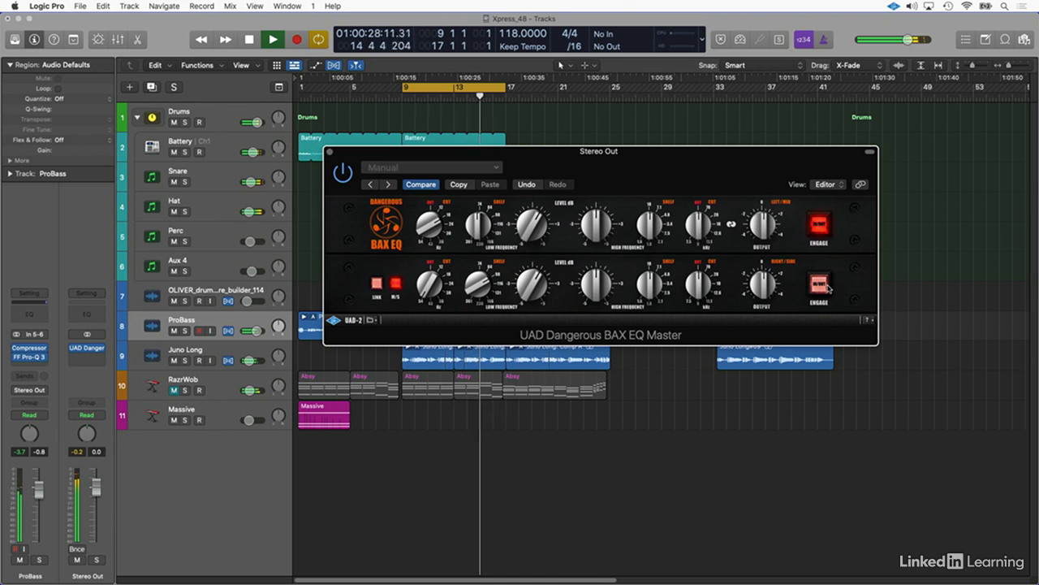
{"action": "key", "text": "space"}
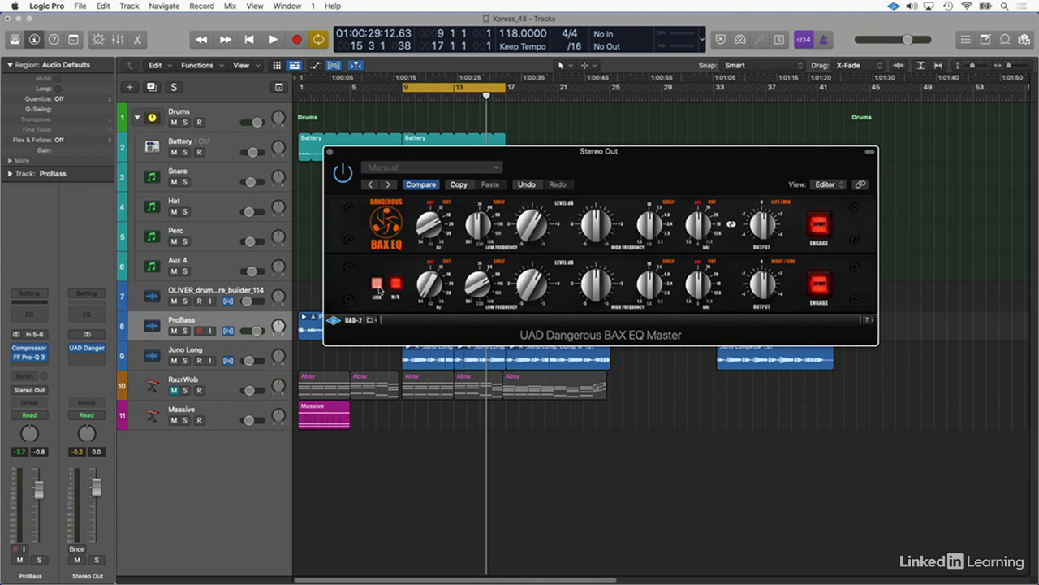
Link the BAX EQ's mid and side channels again and compare the whole EQ bypassed and engaged during playback.
{"action": "left_click", "coordinate": [379, 290]}
{"action": "key", "text": "space"}
{"action": "left_click", "coordinate": [819, 229]}
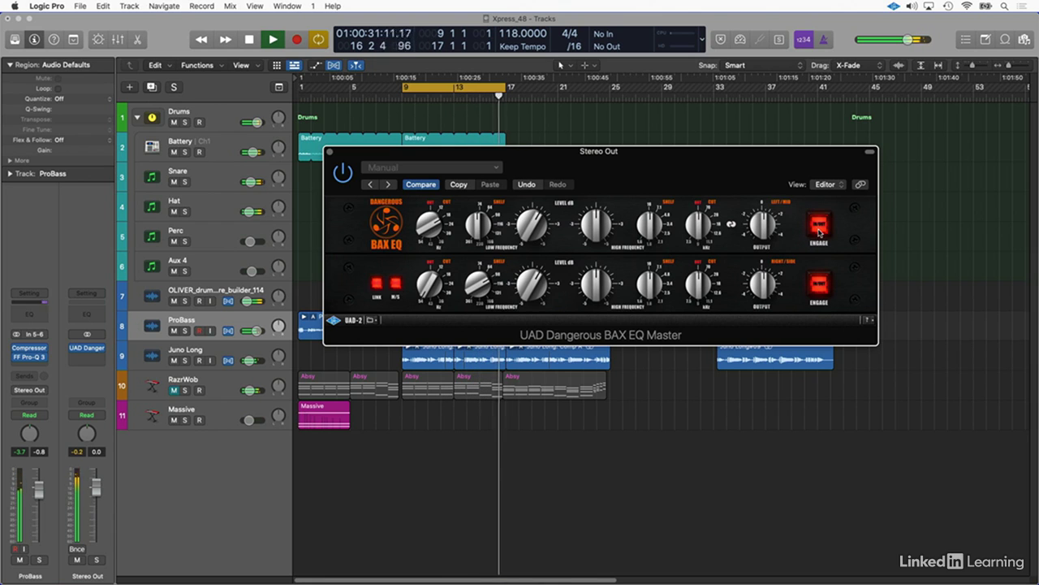
{"action": "key", "text": "space"}
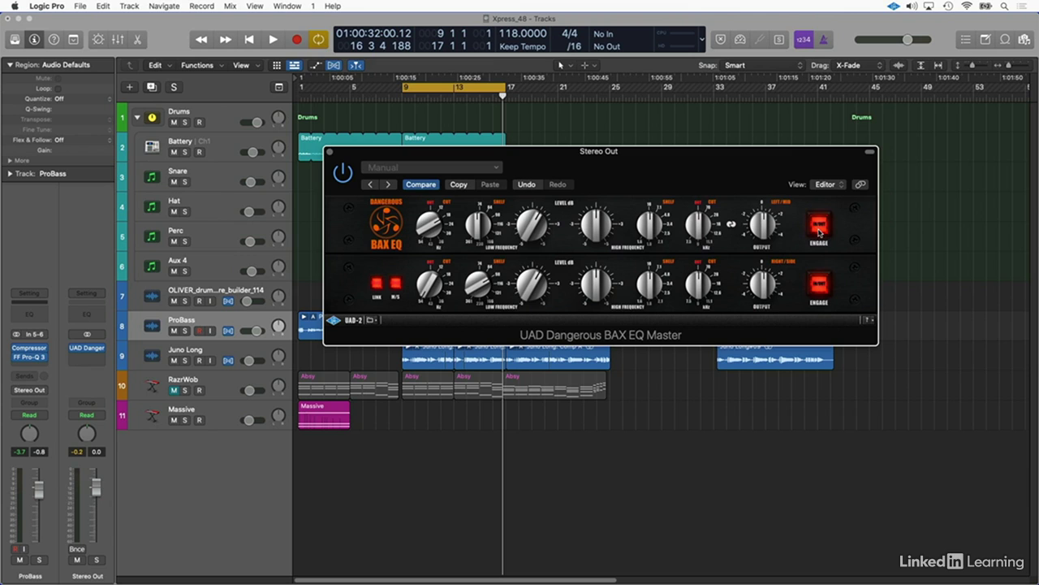
Insert a stereo FF Pro-Q 3 after the BAX EQ on the Stereo Out and add a 12 dB/oct low cut at about 30 Hz.
{"action": "left_click", "coordinate": [92, 360]}
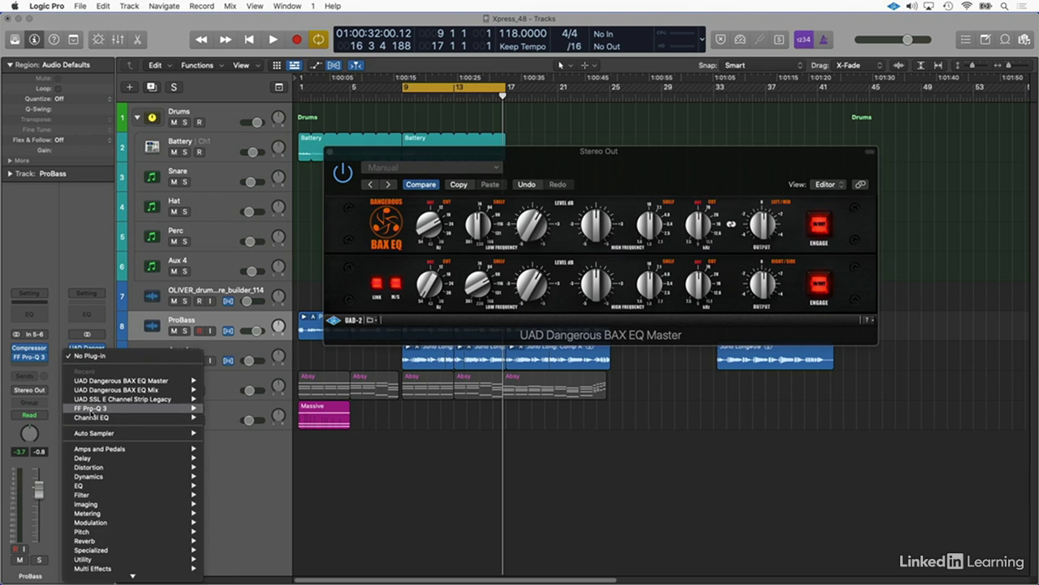
{"action": "mouse_move", "coordinate": [91, 410]}
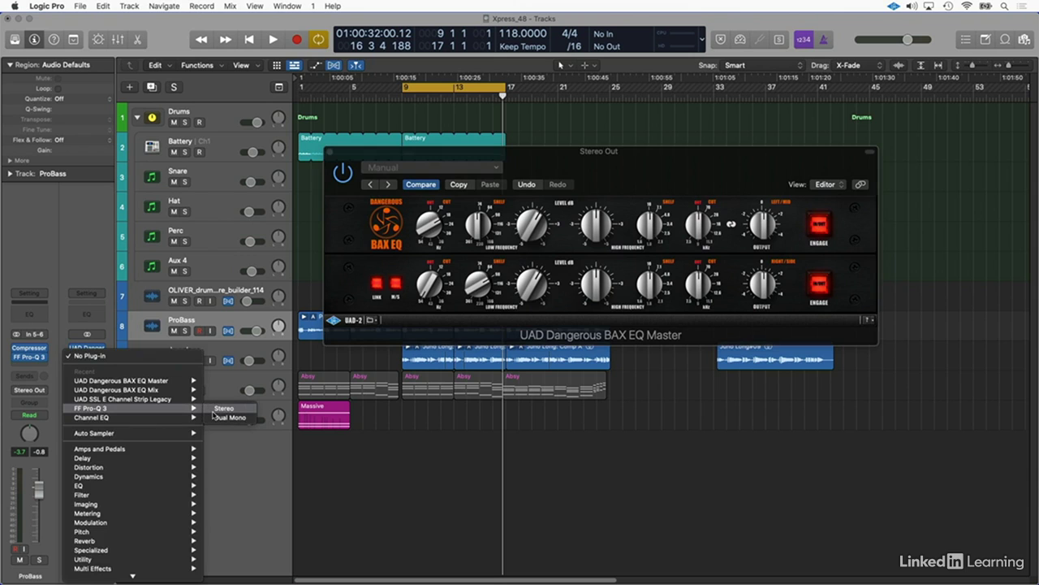
{"action": "left_click", "coordinate": [215, 417]}
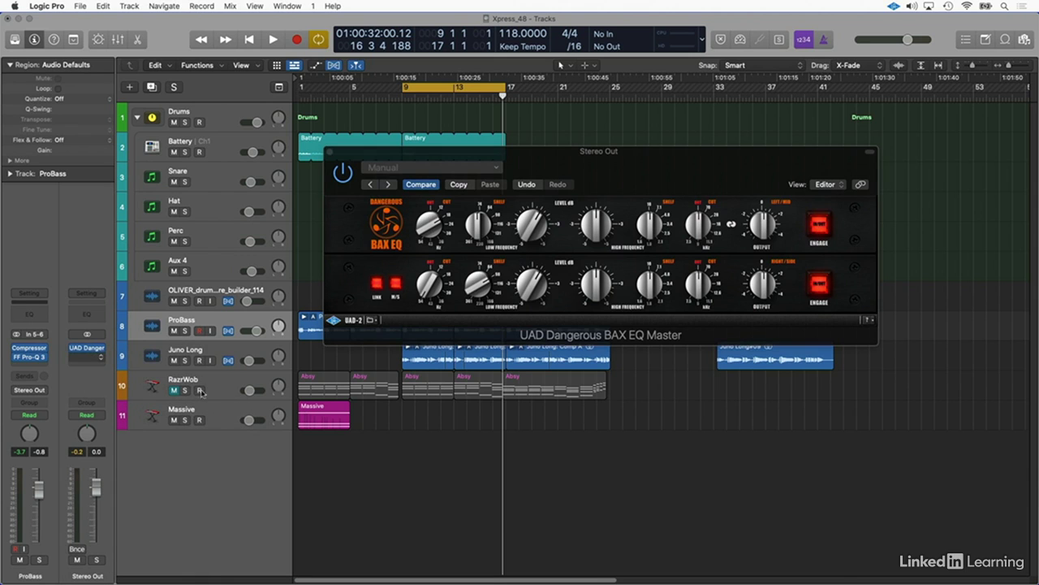
{"action": "left_click_drag", "start_coordinate": [343, 317], "coordinate": [411, 317]}
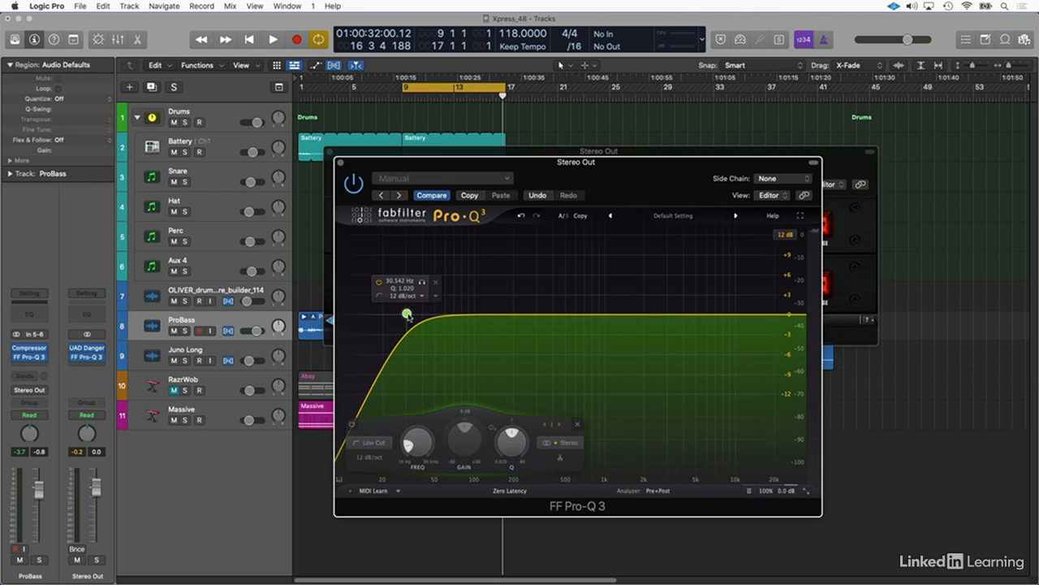
Restrict the low-cut band to the mid channel and move its frequency to about 21 Hz.
{"action": "left_click", "coordinate": [567, 443]}
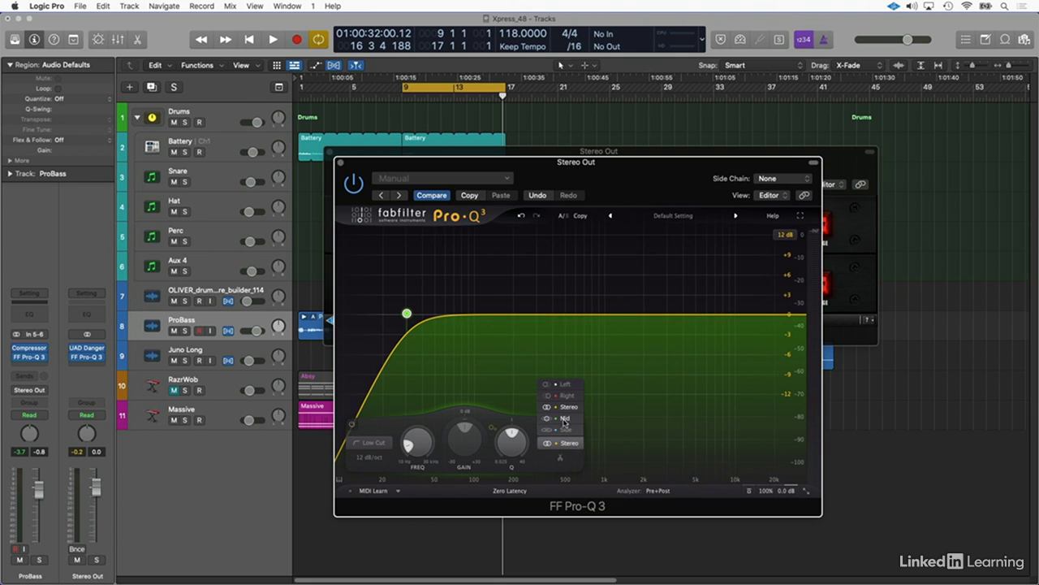
{"action": "left_click", "coordinate": [566, 421]}
{"action": "mouse_move", "coordinate": [407, 315]}
{"action": "left_mouse_down"}
{"action": "mouse_move", "coordinate": [382, 315]}
{"action": "mouse_move", "coordinate": [416, 313]}
{"action": "left_mouse_up"}
Add a second 12 dB/oct low cut for the side channel at about 60 Hz and close the Pro-Q 3 window.
{"action": "double_click", "coordinate": [355, 314]}
{"action": "left_click", "coordinate": [569, 442]}
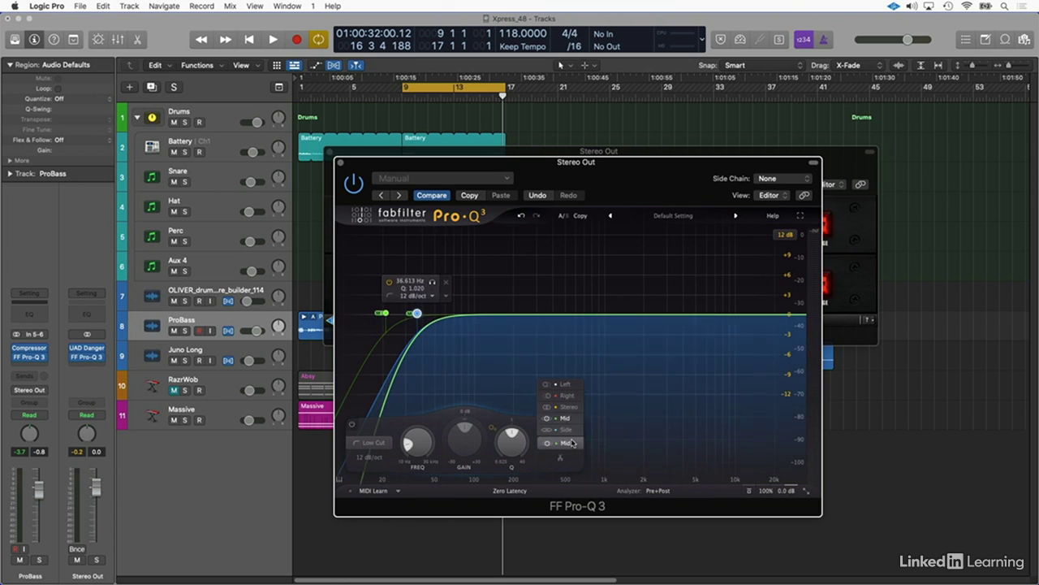
{"action": "left_click", "coordinate": [566, 429]}
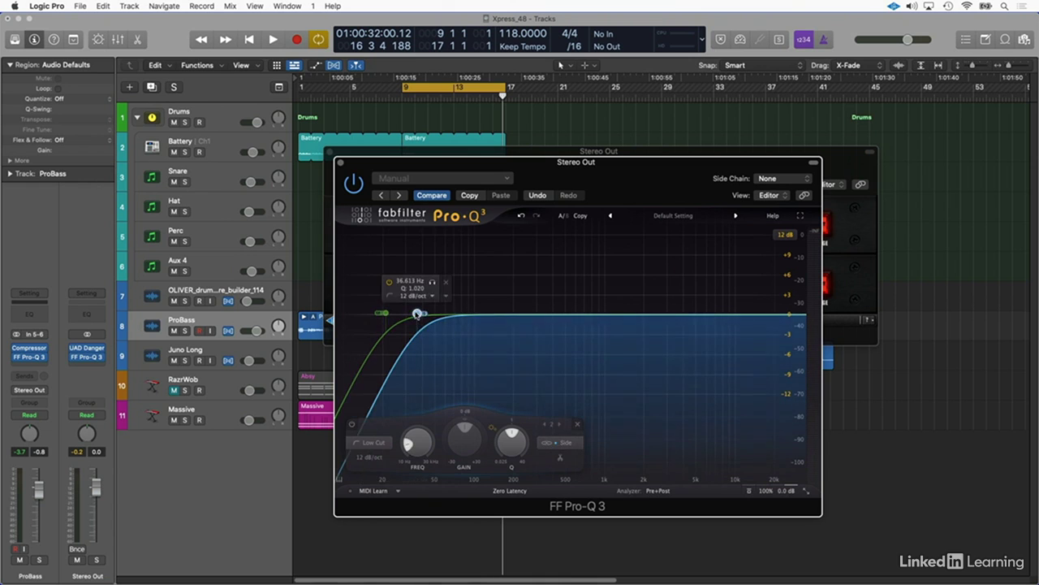
{"action": "left_click_drag", "start_coordinate": [418, 313], "coordinate": [445, 312]}
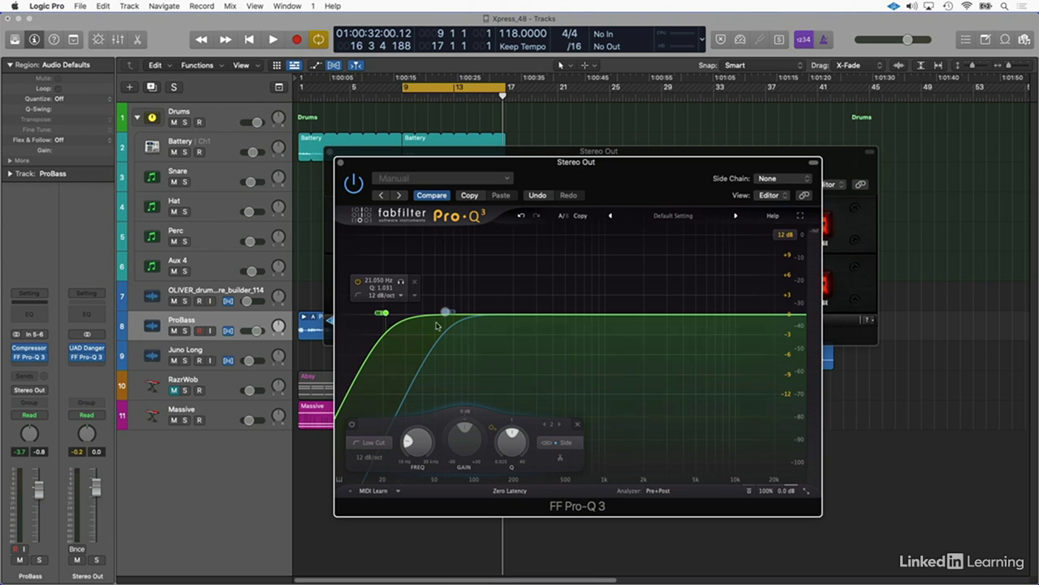
{"action": "left_click", "coordinate": [445, 311]}
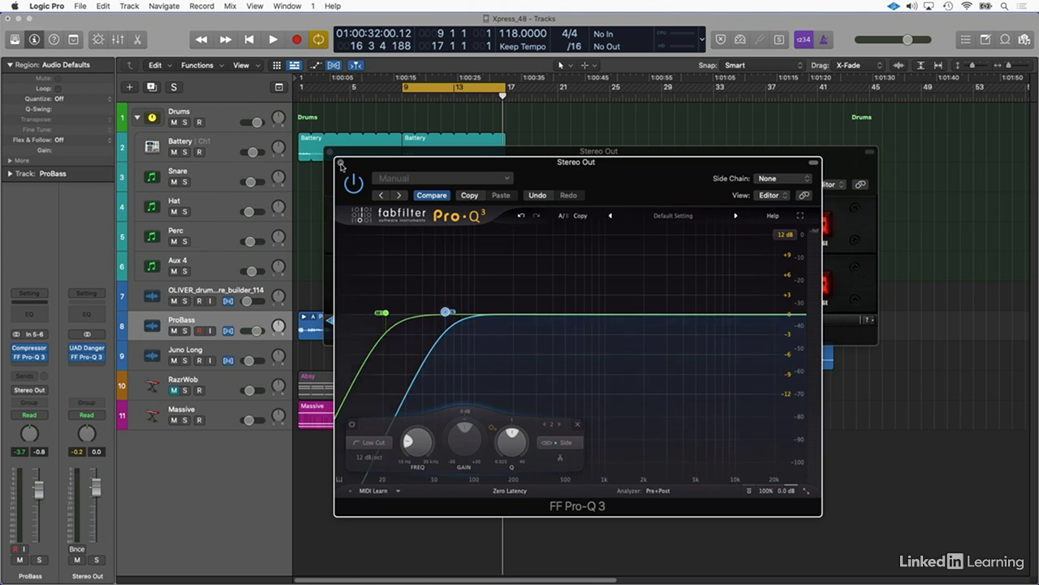
{"action": "left_click", "coordinate": [341, 163]}
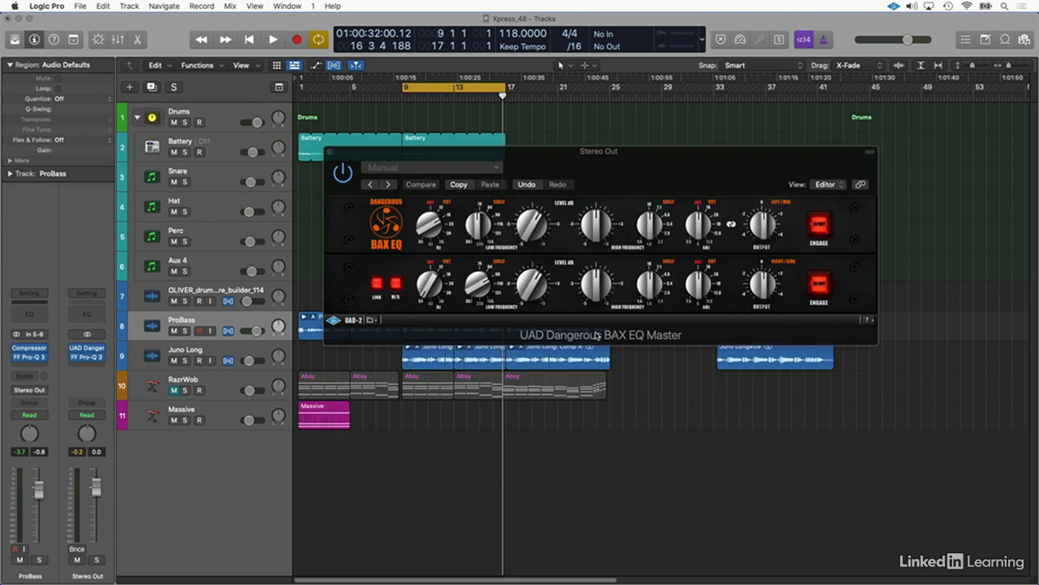